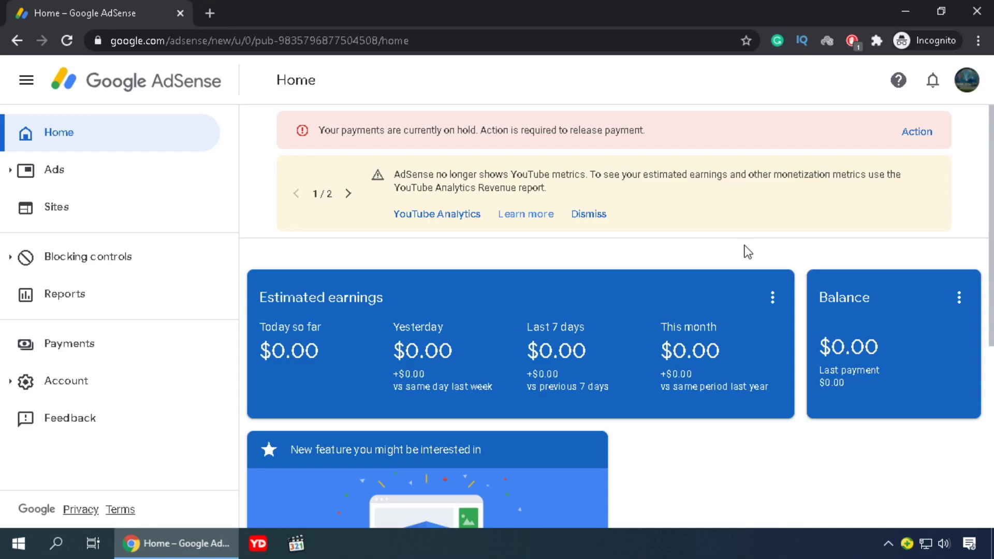
Follow the payments-on-hold warning's Action link to the Payments page
key(ctrl+shift+1)
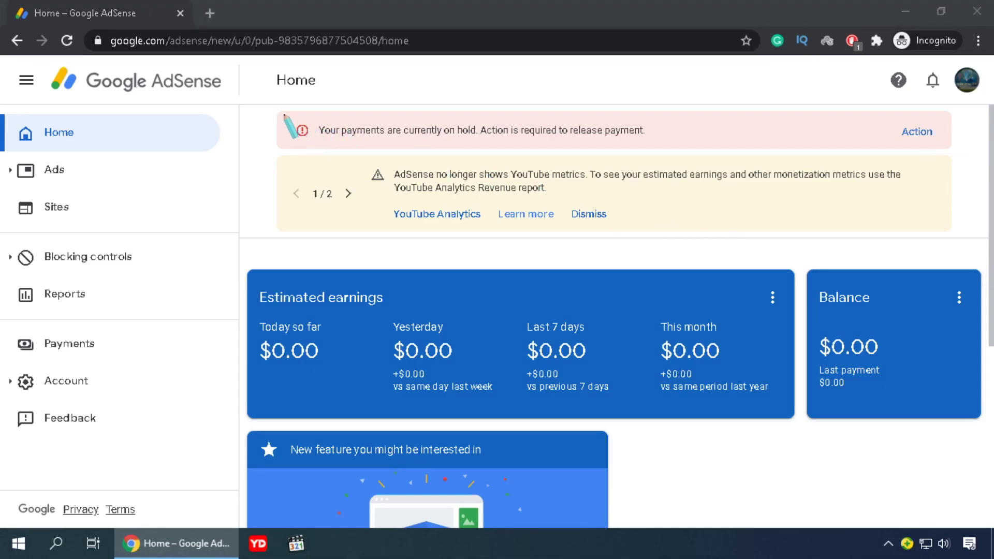
mouse_move(277, 110)
mouse_down()
mouse_move(285, 150)
mouse_move(964, 155)
mouse_up()
mouse_move(884, 112)
mouse_down()
mouse_move(910, 146)
mouse_move(957, 154)
mouse_up()
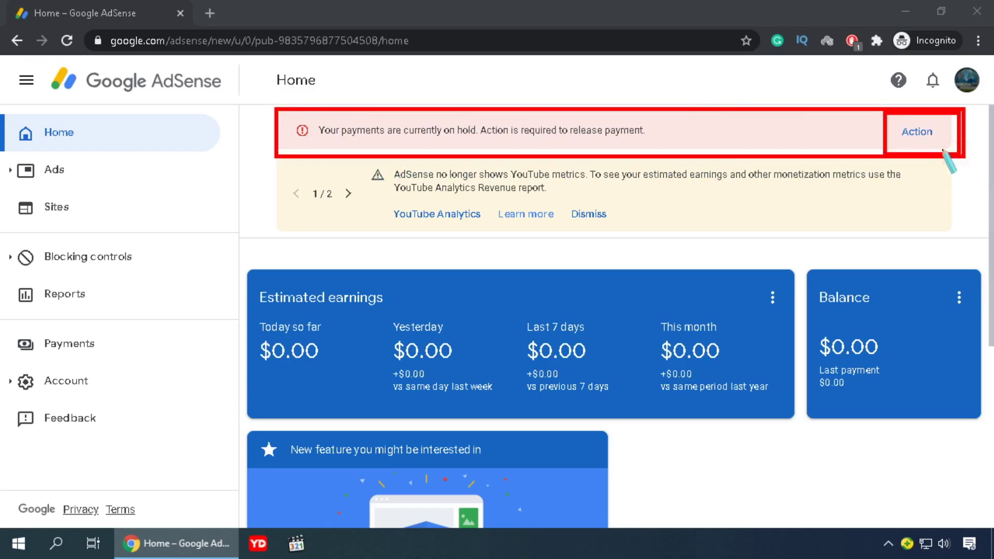
key(Escape)
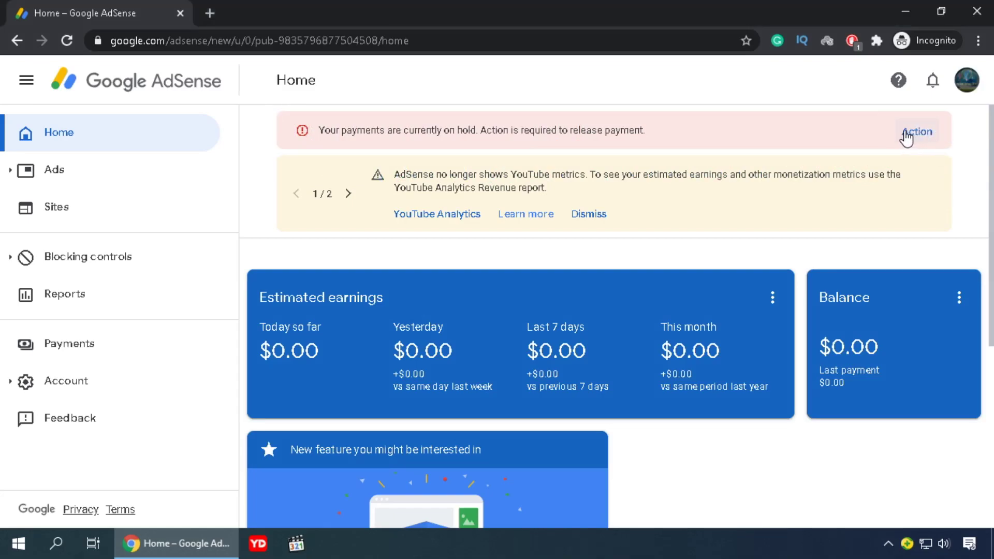
click(911, 133)
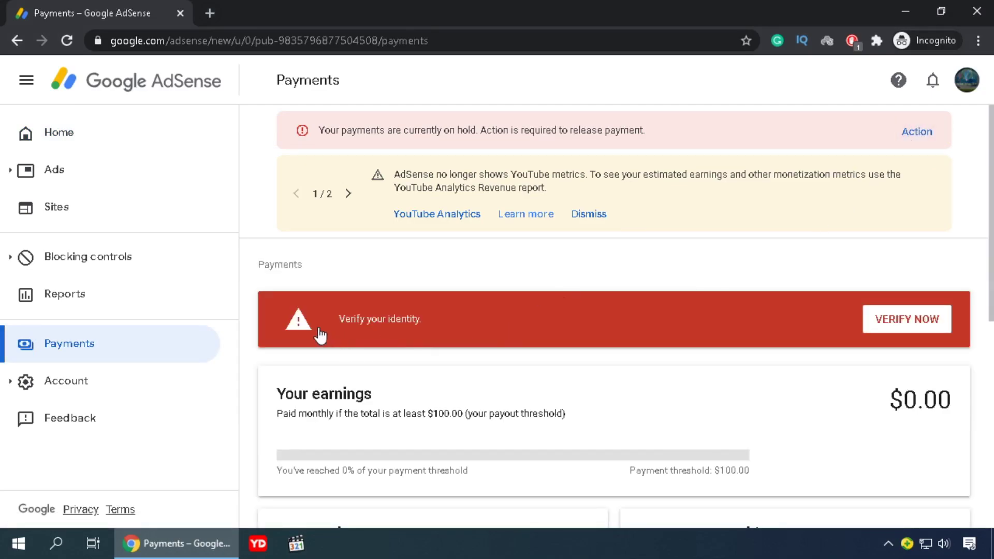
Highlight the $0.00 earnings shown against the $100.00 payout threshold
key(ctrl+2)
mouse_move(251, 280)
mouse_down()
mouse_move(272, 344)
mouse_move(831, 378)
mouse_move(973, 371)
mouse_move(979, 361)
mouse_up()
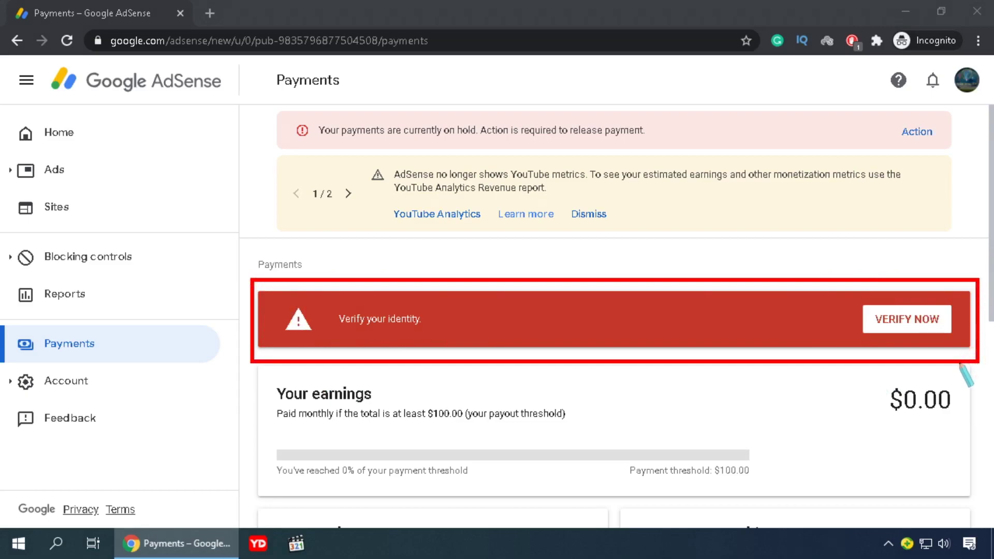
key(e)
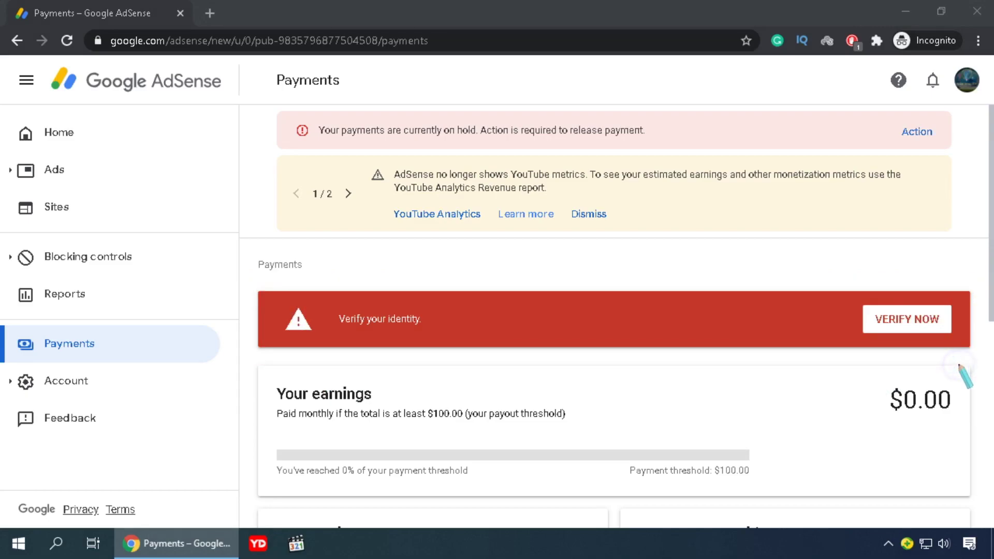
key(Escape)
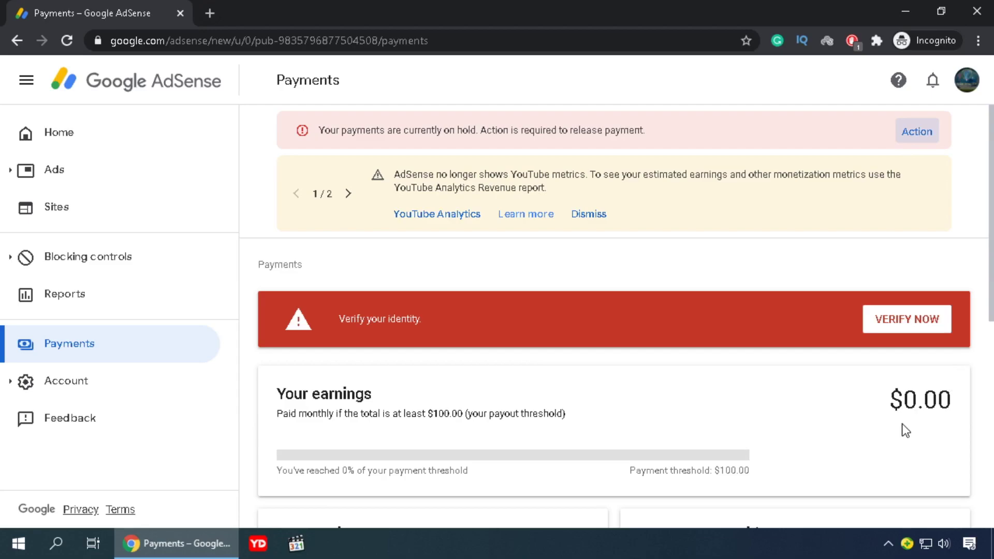
drag(879, 399, 956, 399)
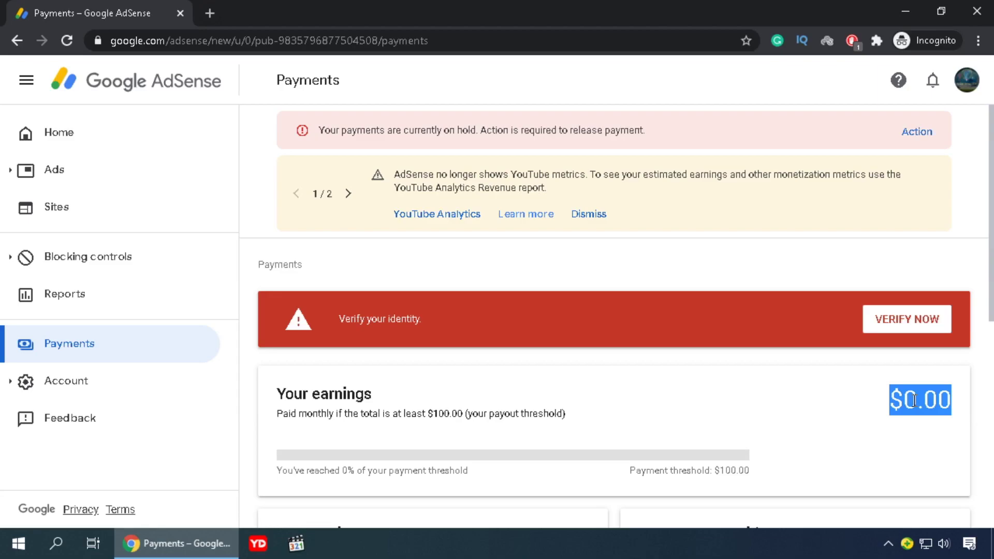
click(891, 411)
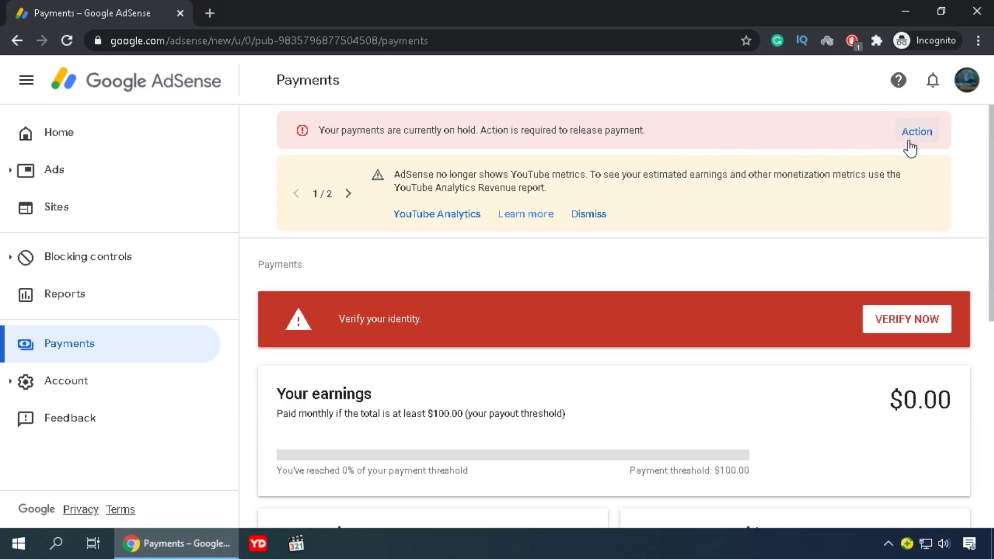
Start identity verification and mark up the details listed on the verification form
click(929, 320)
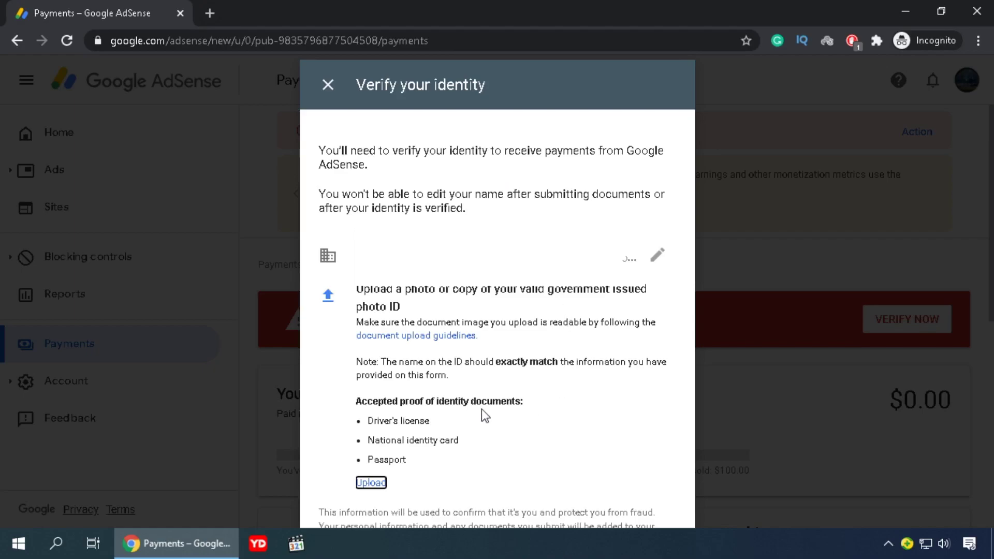
click(351, 386)
mouse_move(350, 385)
mouse_down()
mouse_move(389, 502)
mouse_move(555, 496)
mouse_up()
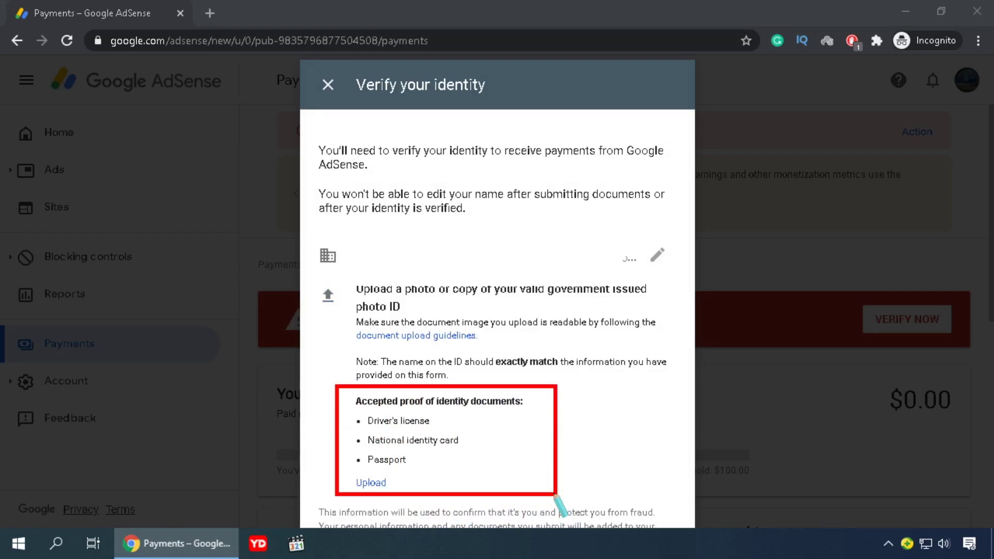
mouse_move(348, 408)
mouse_down()
mouse_move(370, 428)
mouse_move(450, 430)
mouse_up()
mouse_move(350, 429)
mouse_down()
mouse_move(367, 456)
mouse_move(464, 456)
mouse_up()
mouse_move(353, 450)
mouse_down()
mouse_move(386, 474)
mouse_move(428, 475)
mouse_up()
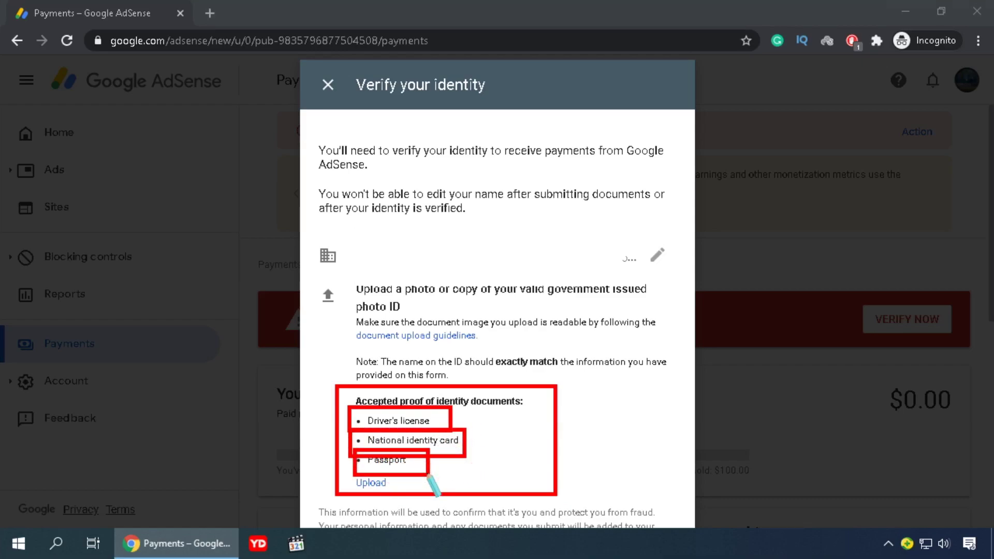
key(e)
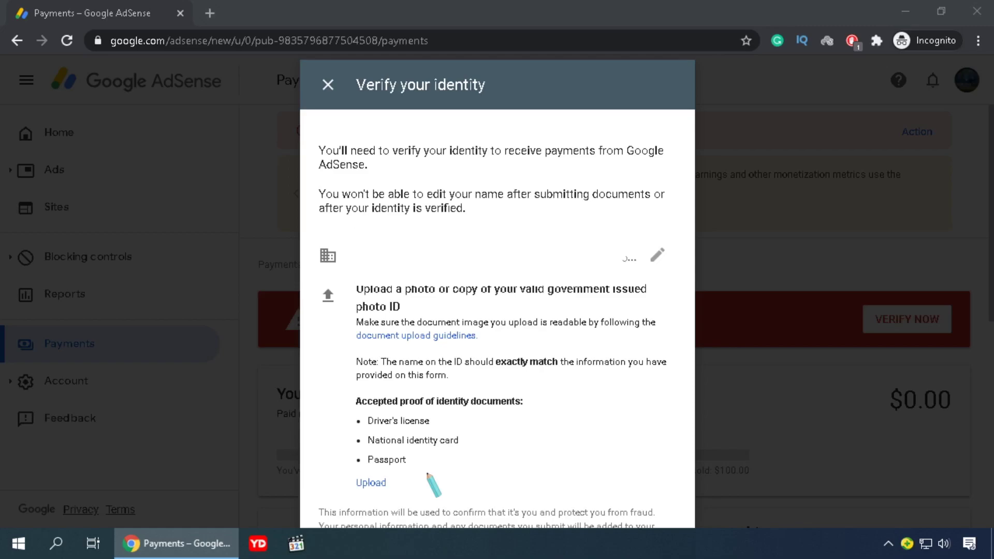
drag(348, 469, 397, 496)
key(Escape)
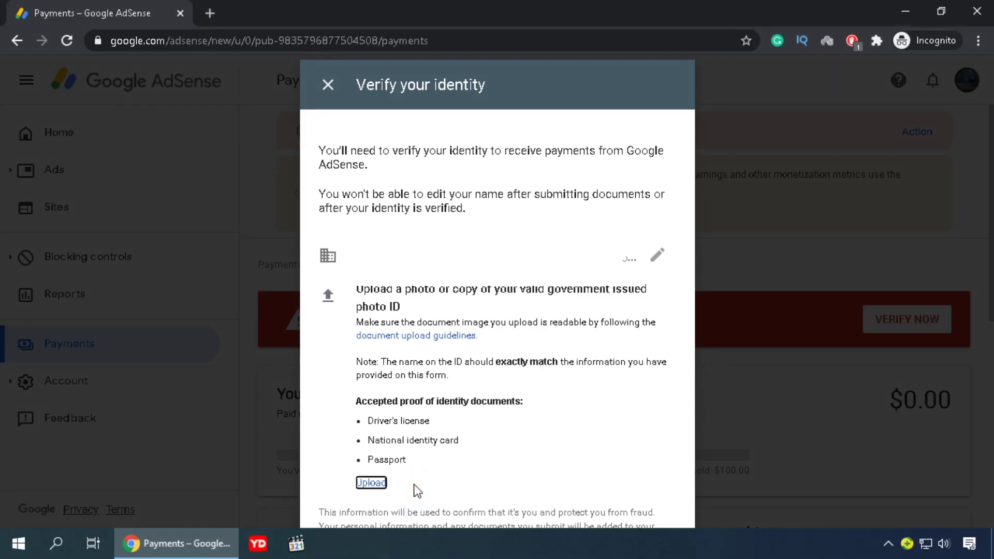
Open the name and address details, then close the identity verification form
key(ctrl+2)
mouse_move(640, 236)
mouse_down()
mouse_move(671, 280)
mouse_move(682, 275)
mouse_move(675, 271)
mouse_up()
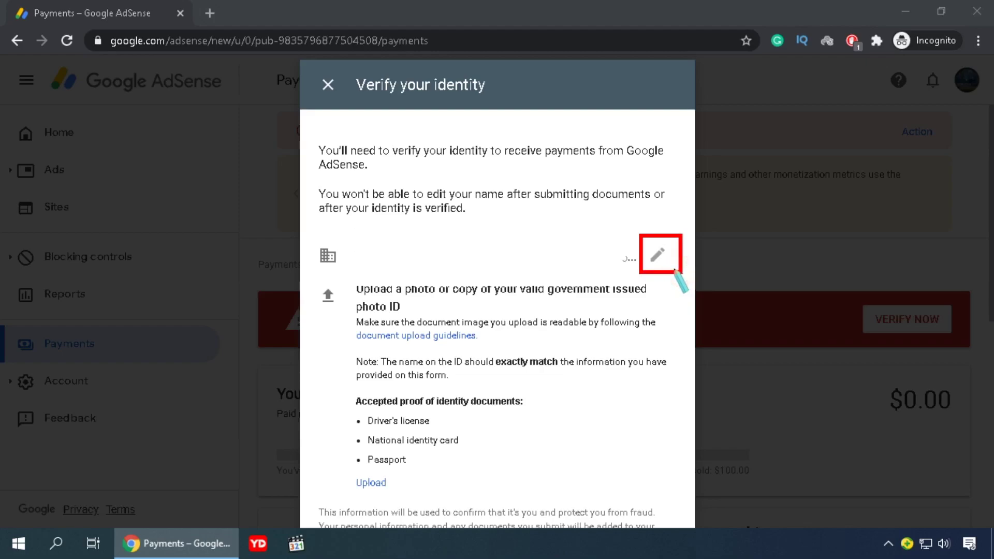
key(Escape)
click(658, 255)
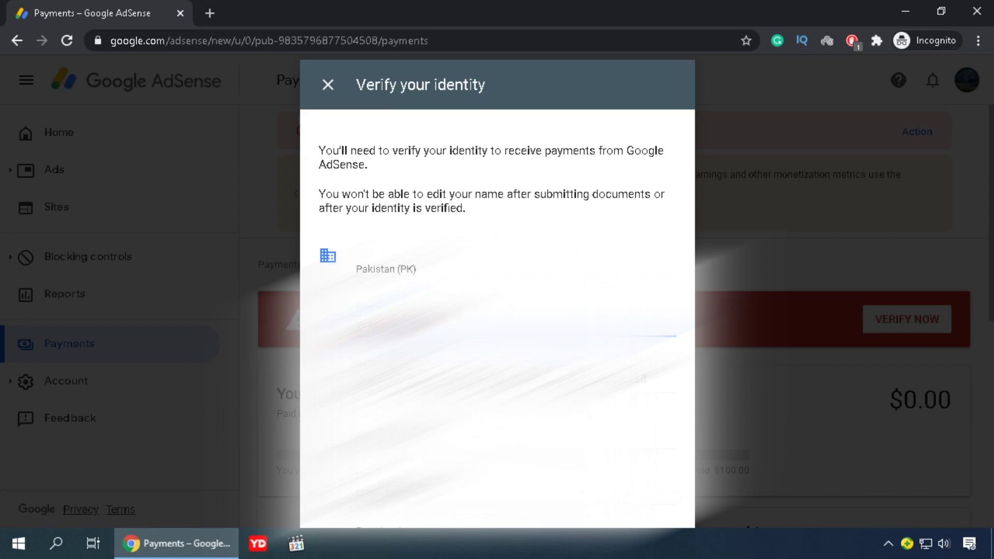
click(329, 85)
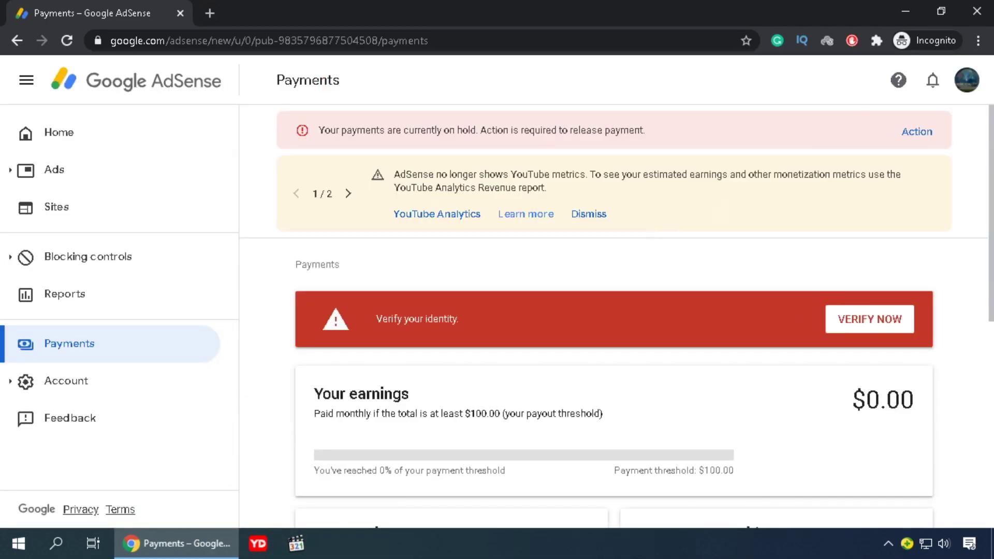
click(905, 10)
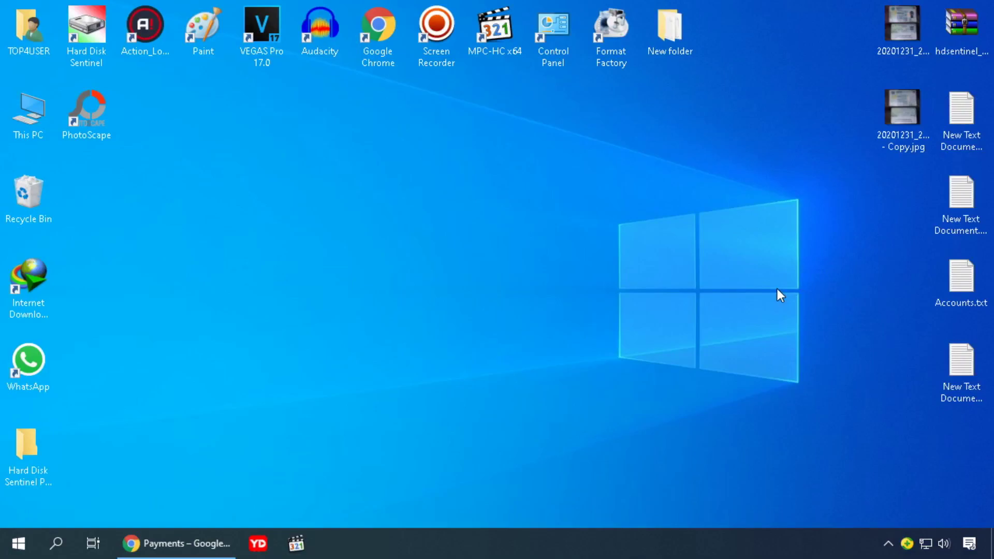
double_click(893, 108)
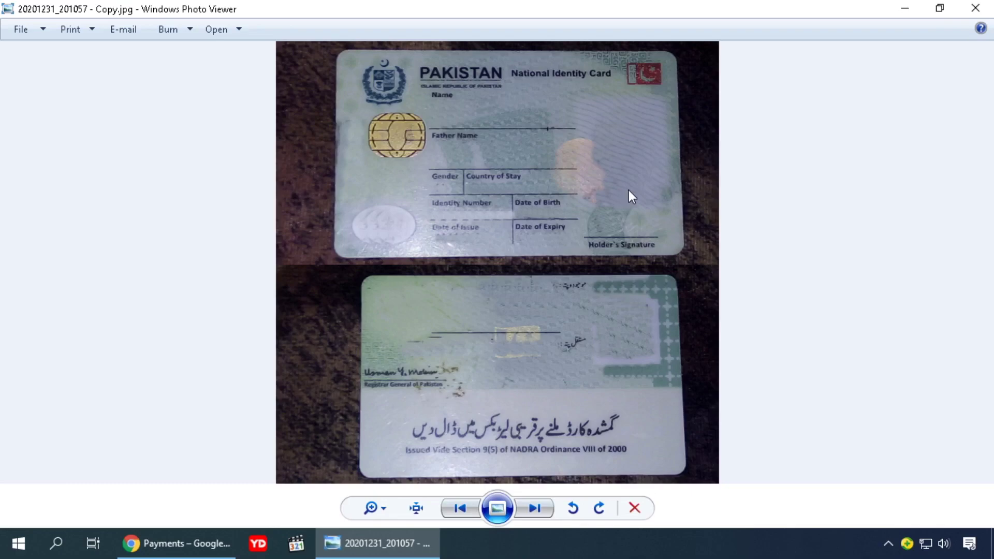
click(975, 8)
click(176, 543)
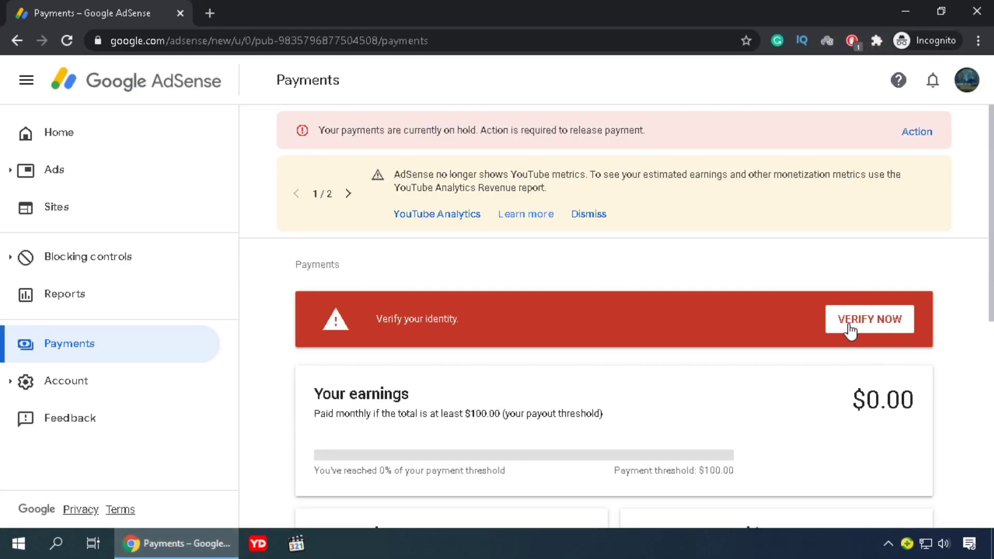
Attach the ID card photo 20201231_220312.jpg through VERIFY NOW and Upload
click(894, 318)
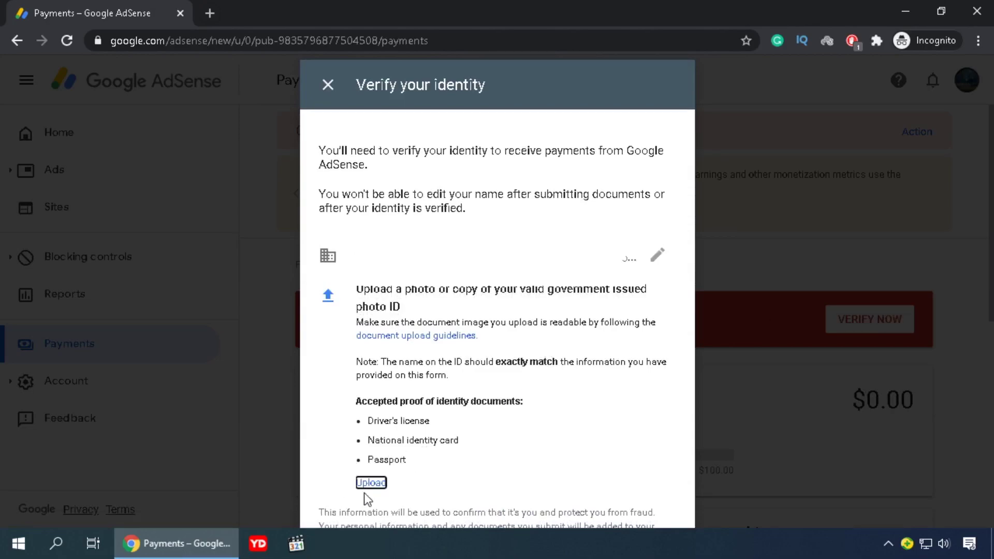
click(369, 484)
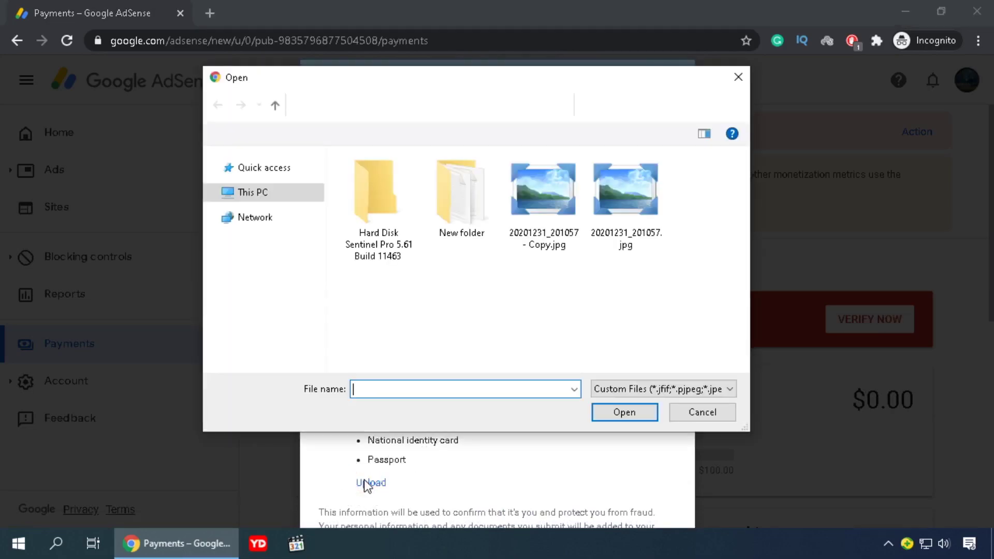
click(624, 239)
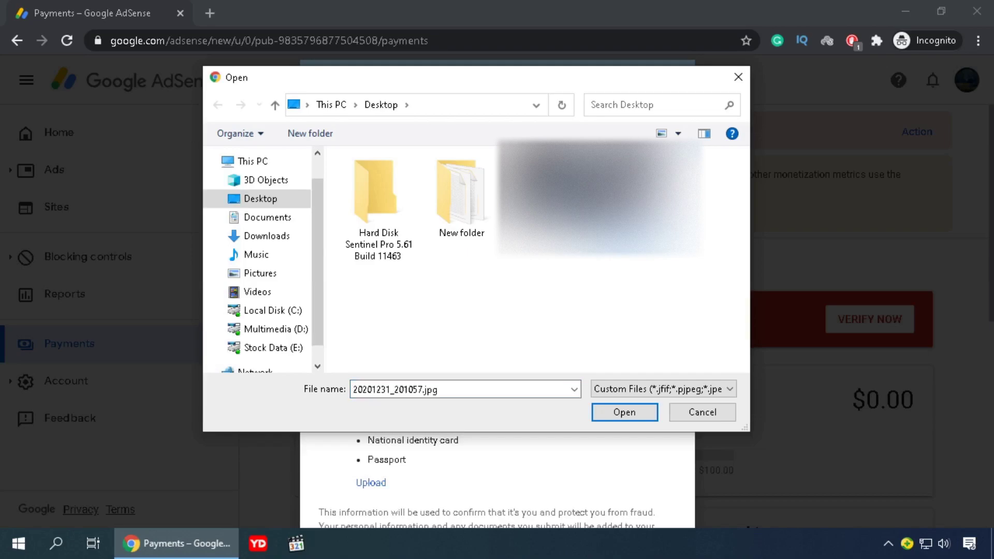
click(626, 414)
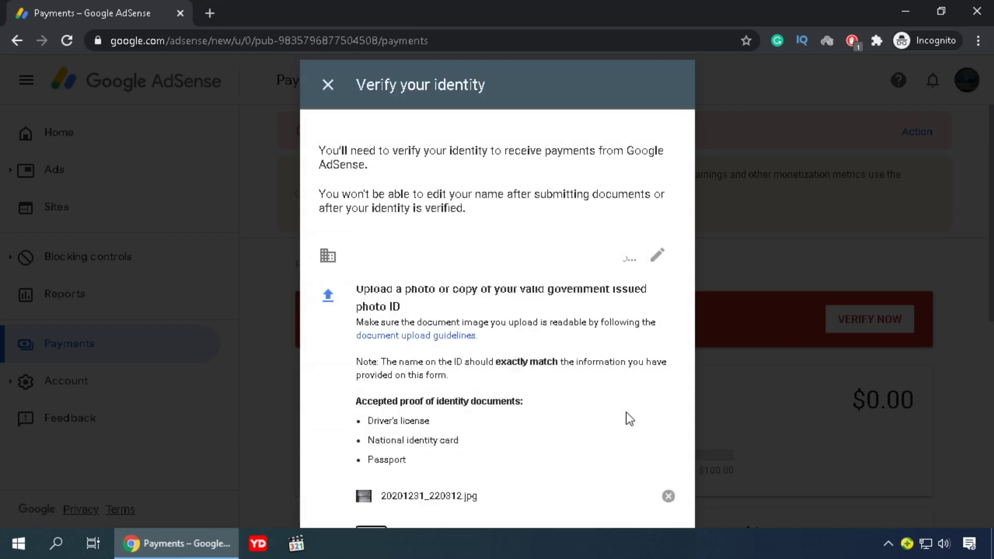
mouse_move(325, 483)
mouse_down()
mouse_move(352, 505)
mouse_move(598, 524)
mouse_up()
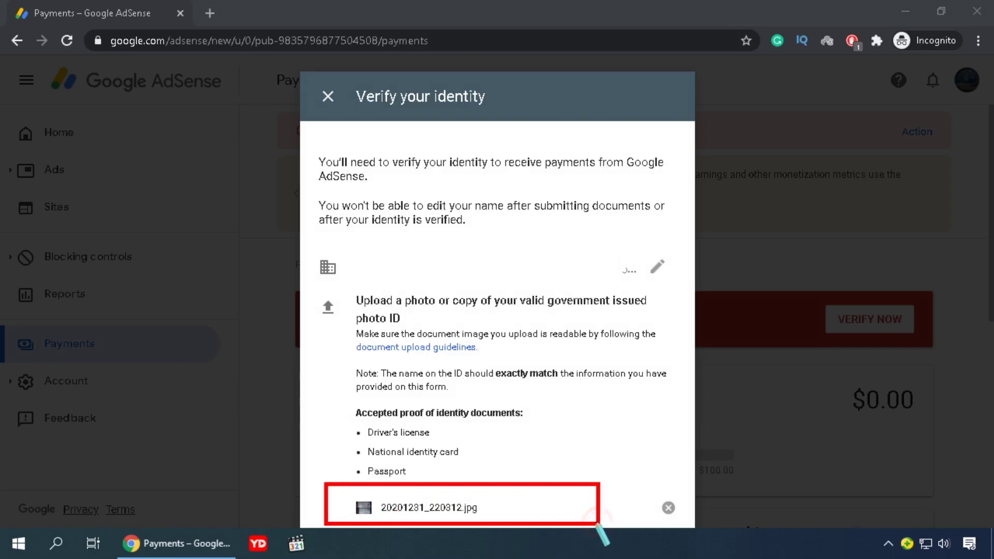
right_click(558, 416)
right_click(601, 541)
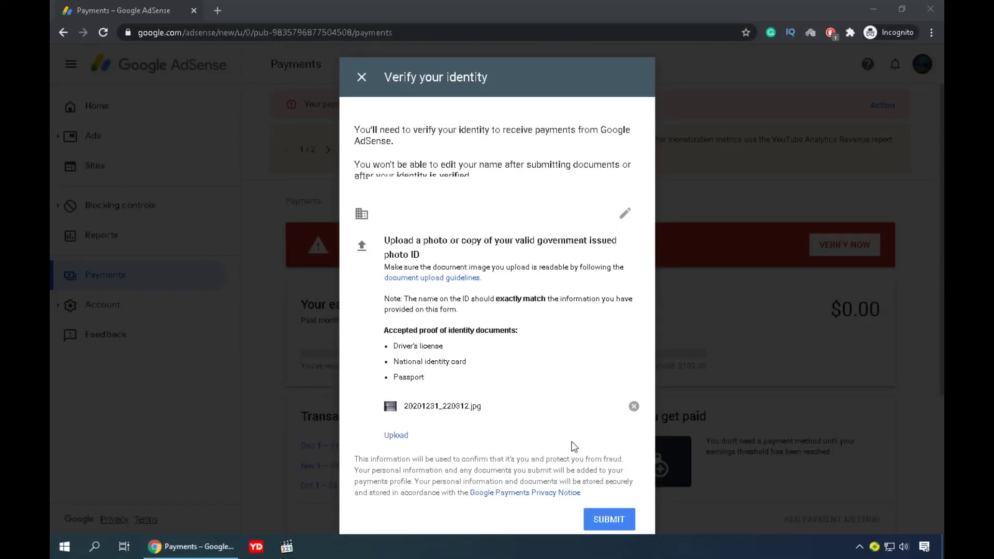
drag(566, 495, 654, 528)
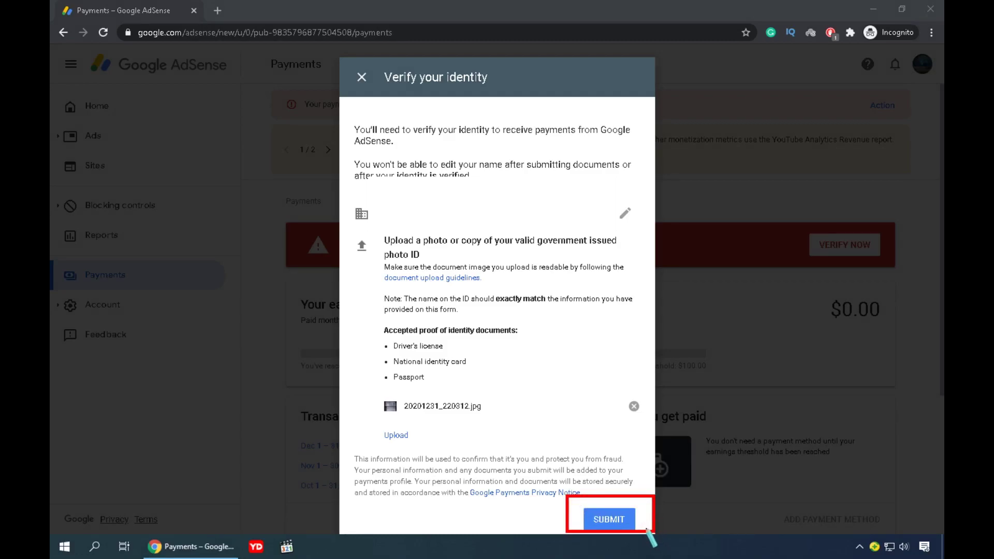
Submit the ID photo, then dismiss the verification-in-progress notice with GOT IT
click(611, 520)
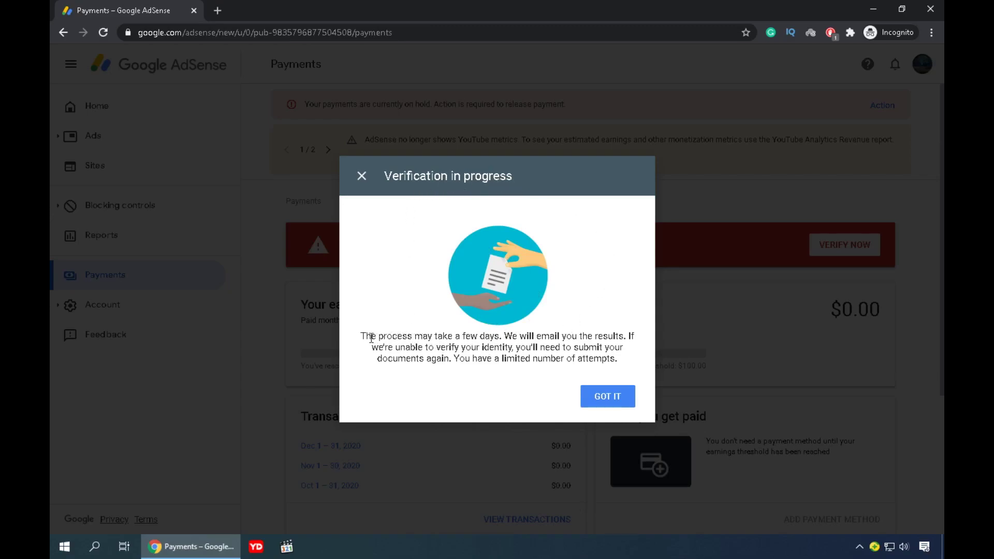
drag(366, 337, 495, 337)
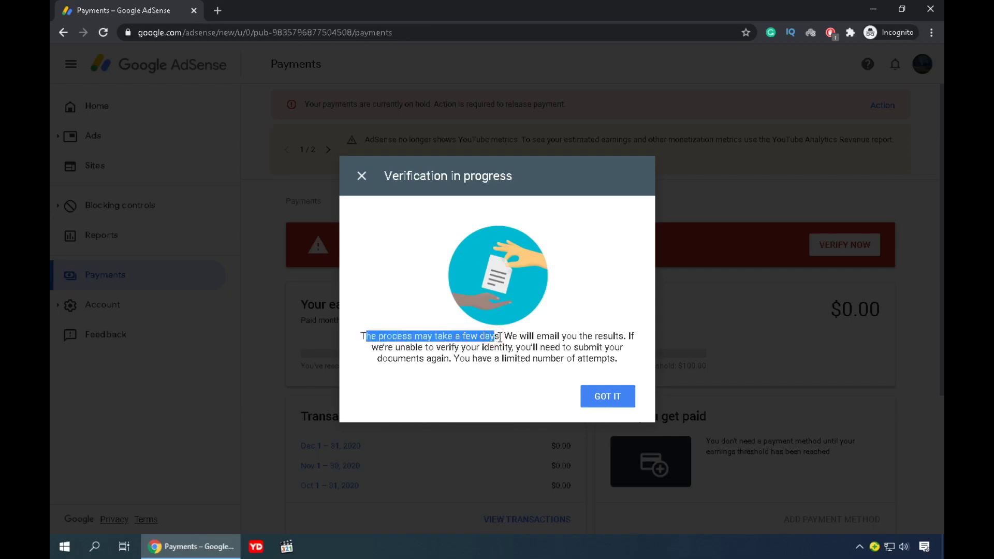
click(524, 340)
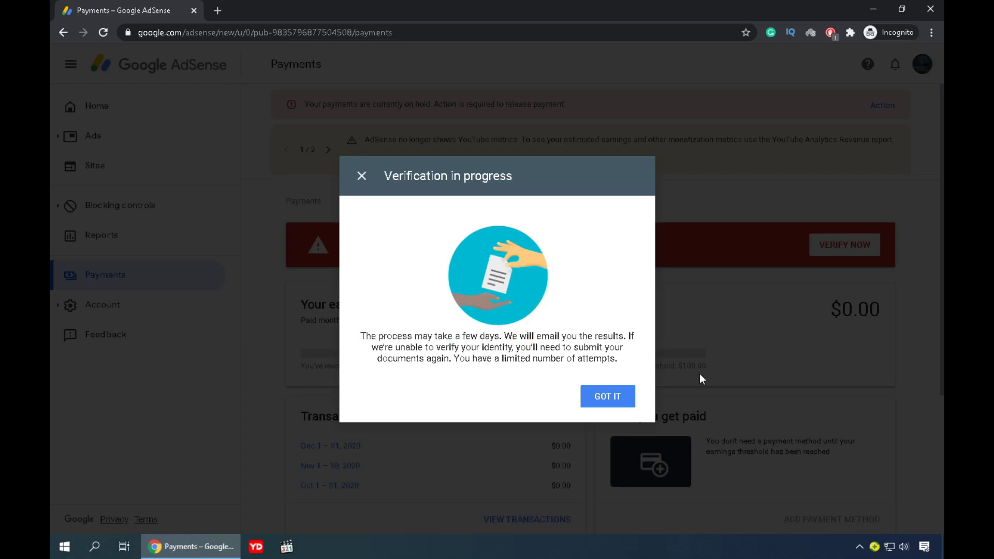
click(613, 397)
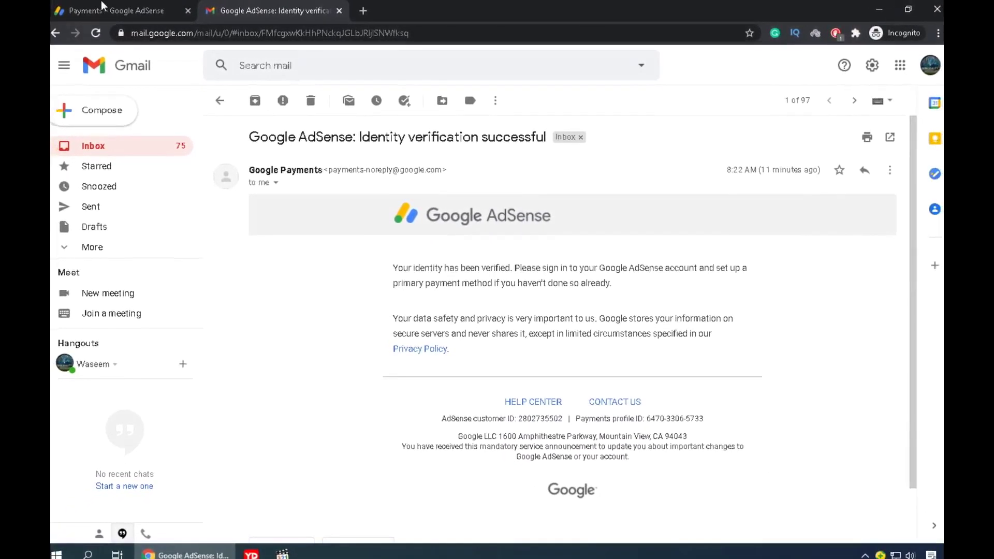
Switch back to the Payments – Google AdSense browser tab
click(145, 10)
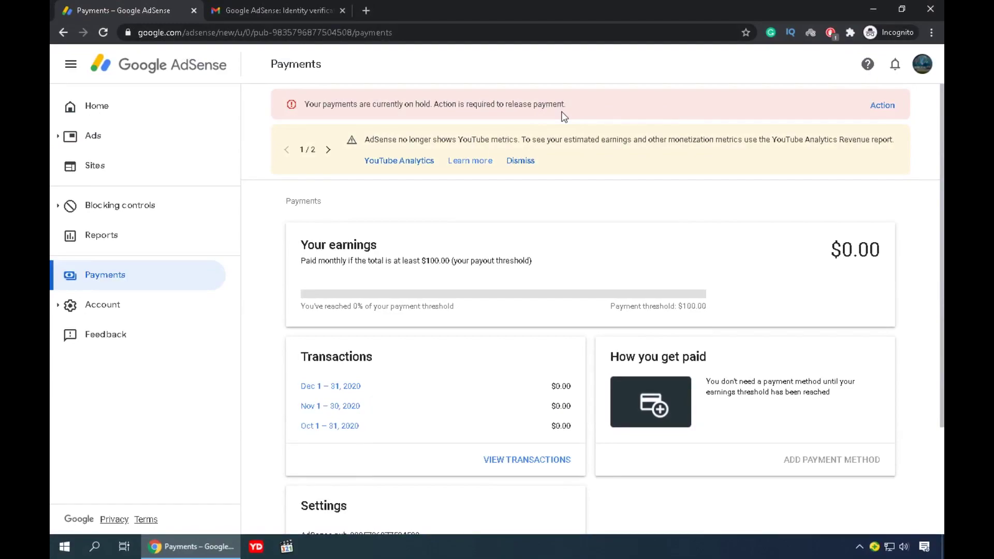
Reload the AdSense Payments page to check the updated verification status
click(104, 33)
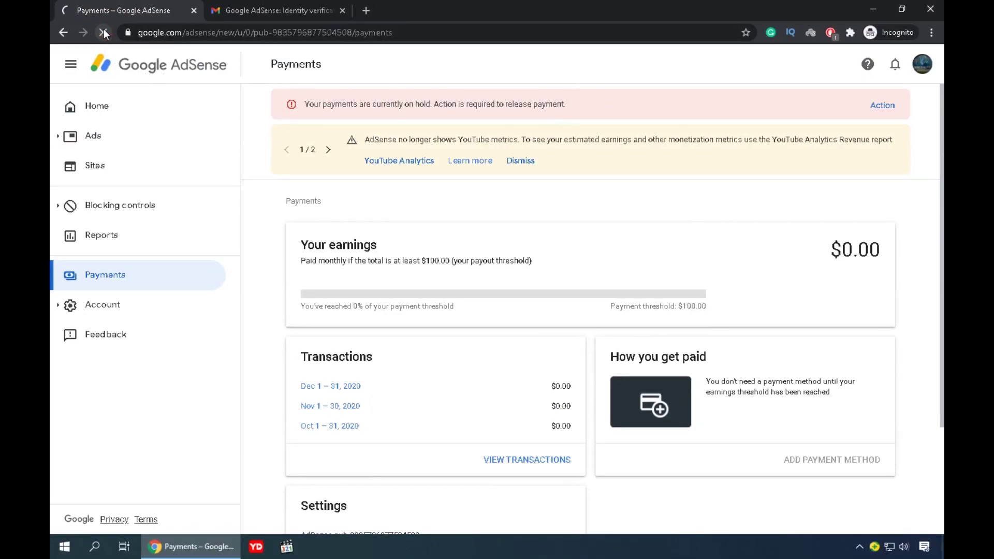